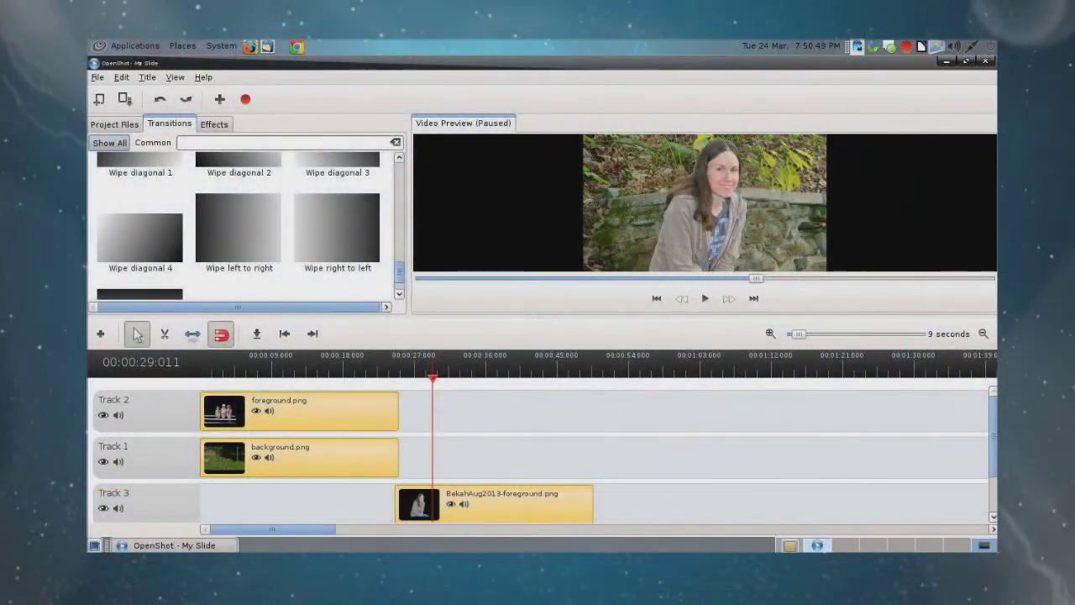
Step: Pause the preview and set Use Smooth Scaling to No in the program preferences
scroll(244, 223, "down", 2)
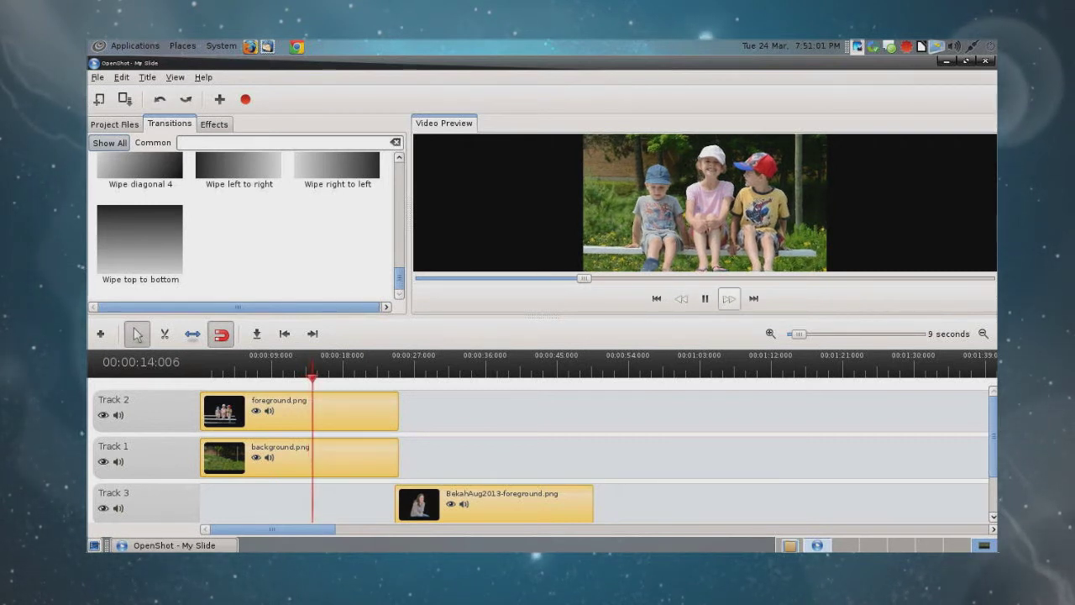
left_click(705, 298)
left_click(122, 77)
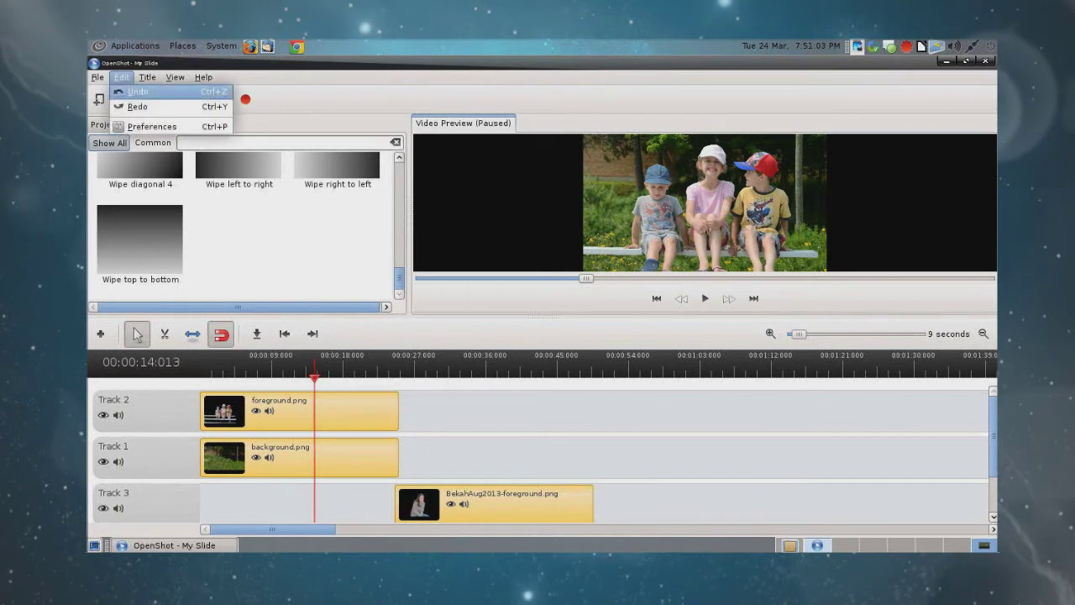
left_click(122, 76)
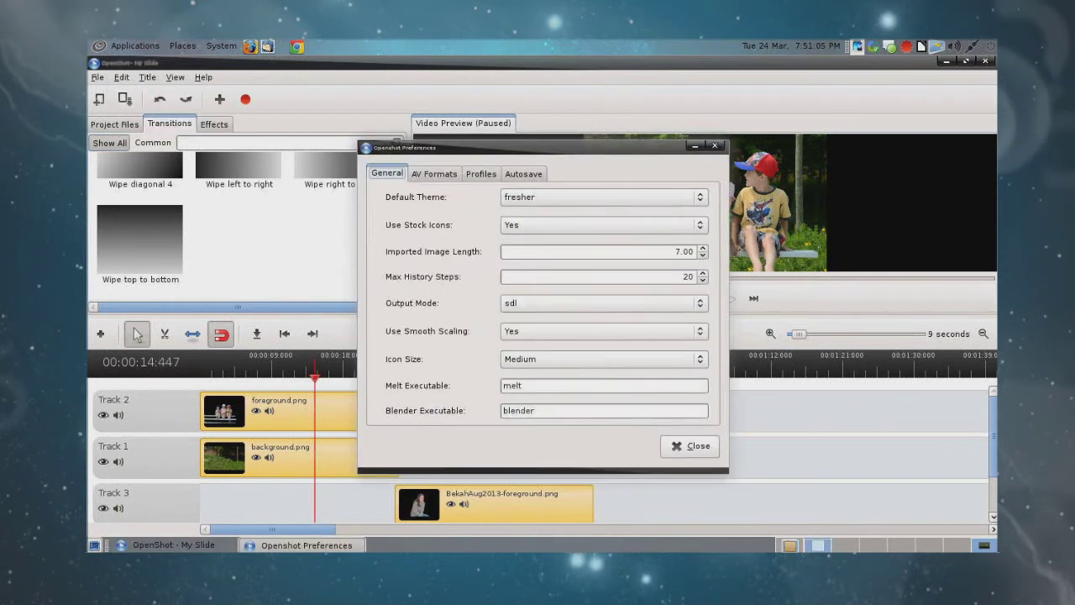
left_click(603, 330)
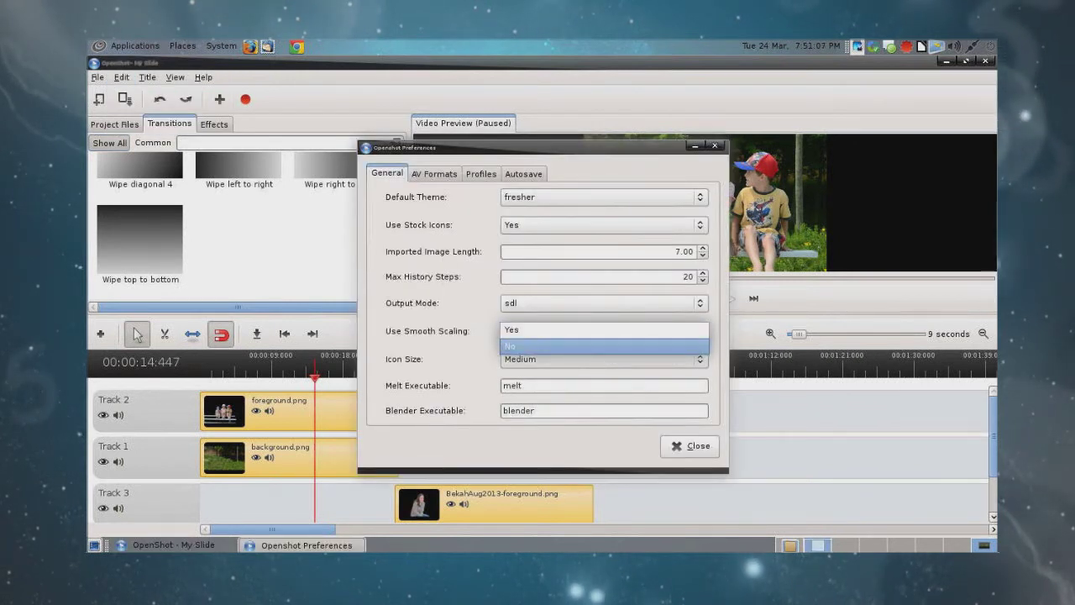
key("Return")
key("Escape")
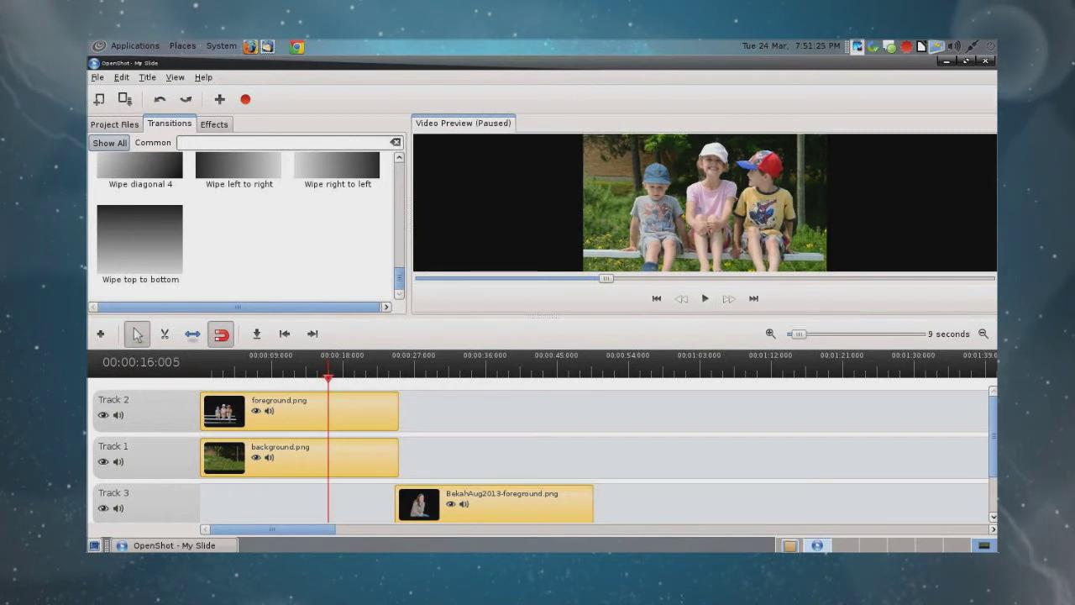
Step: Add a Wipe diagonal 3 transition between Track 1 and Track 3, starting at about 21.5 seconds where the clips meet
scroll(244, 223, "up", 4)
scroll(244, 222, "down", 2)
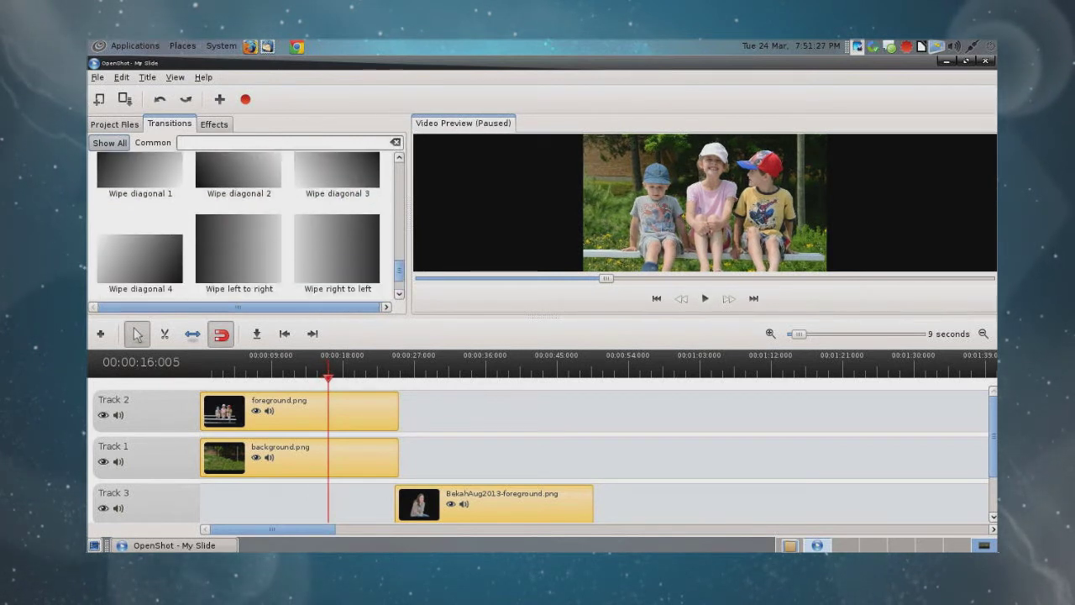
left_click(337, 173)
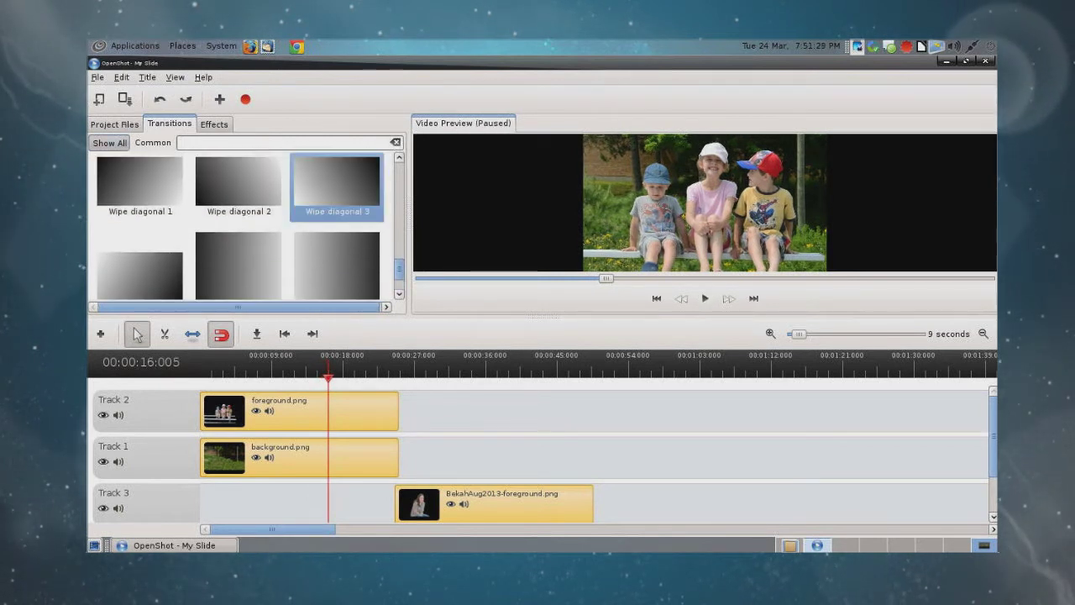
left_click_drag(337, 180, 386, 453)
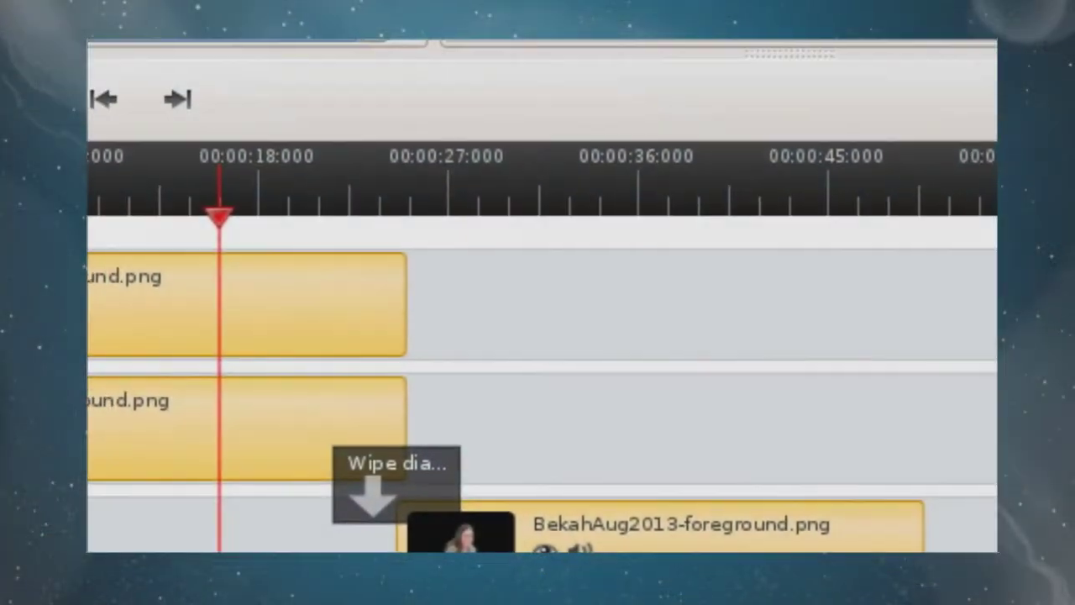
Step: Switch the Wipe diagonal 3 transition's direction to up and back to down, and preview the wipe
right_click(399, 464)
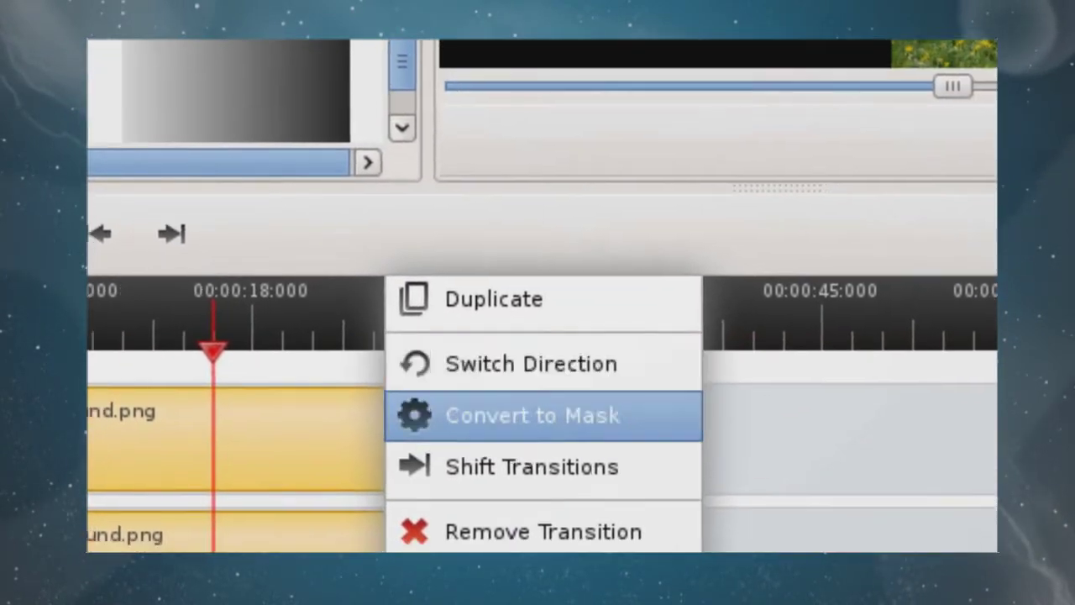
key("Escape")
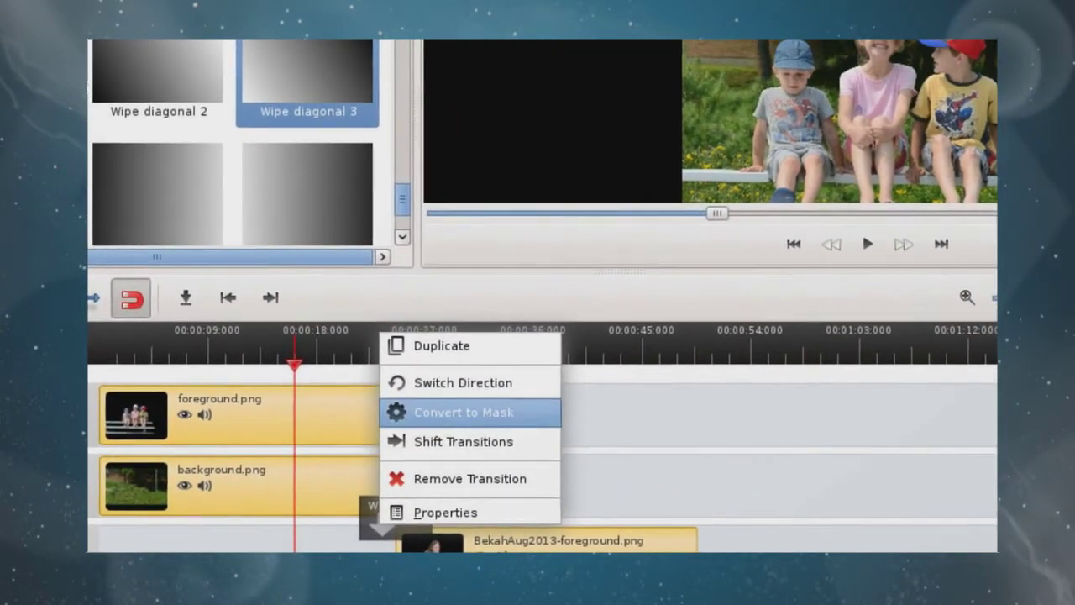
left_click(479, 352)
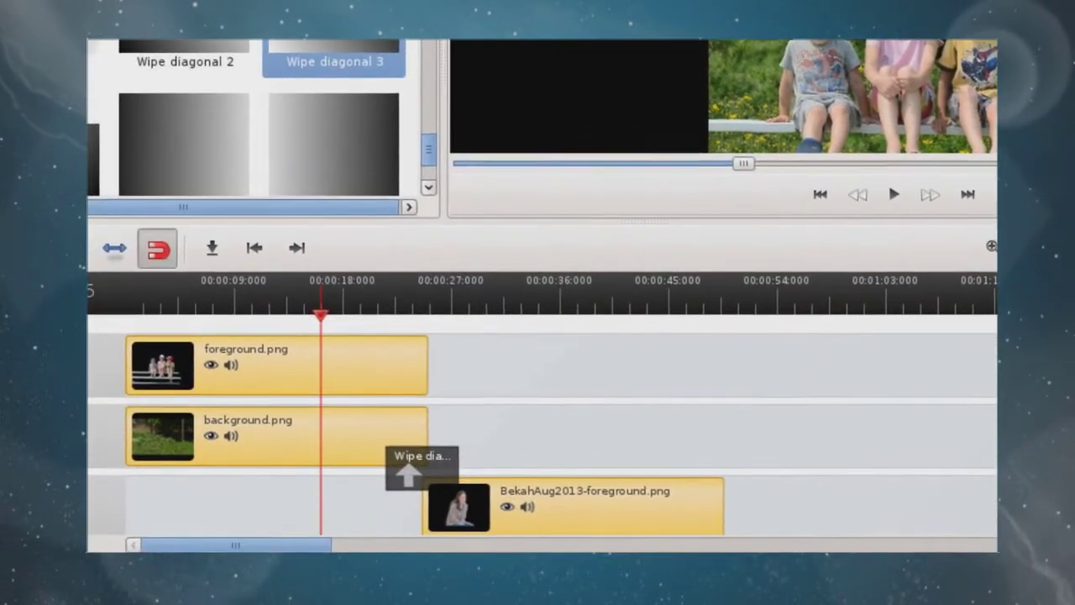
right_click(403, 474)
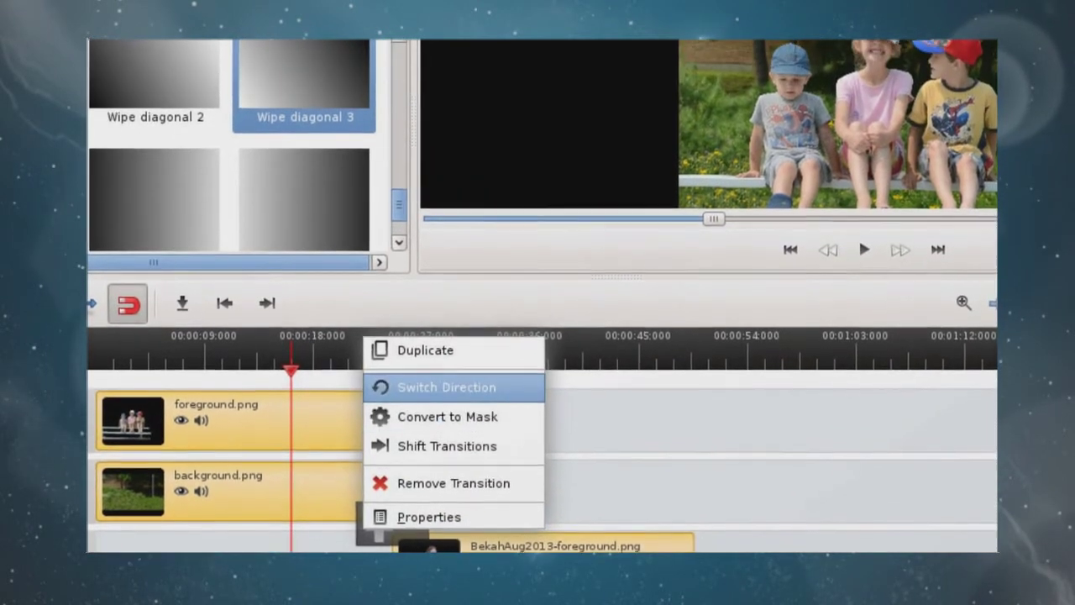
left_click(447, 387)
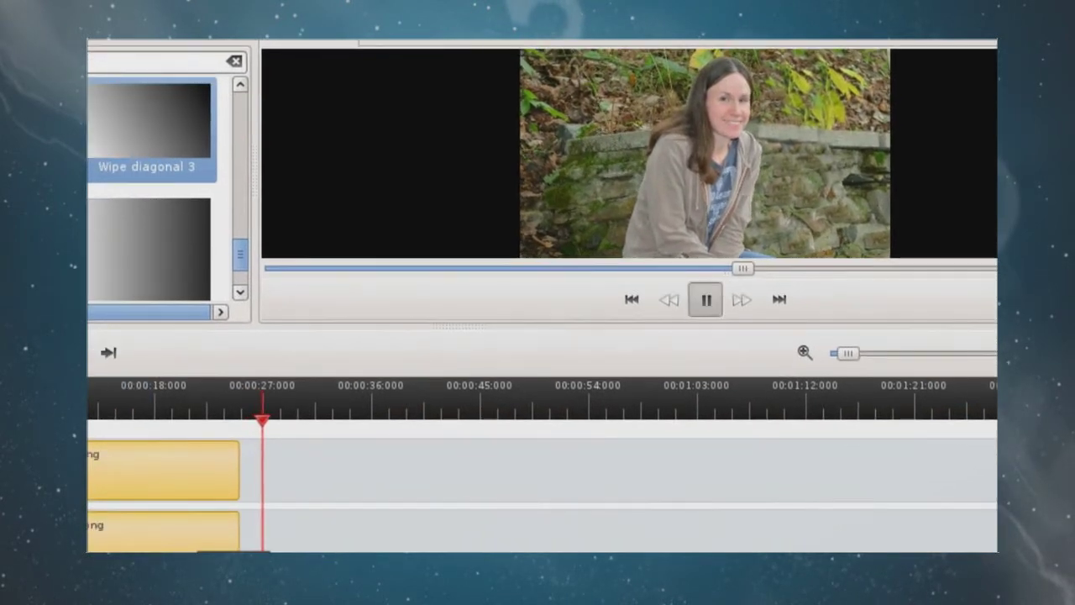
key("space")
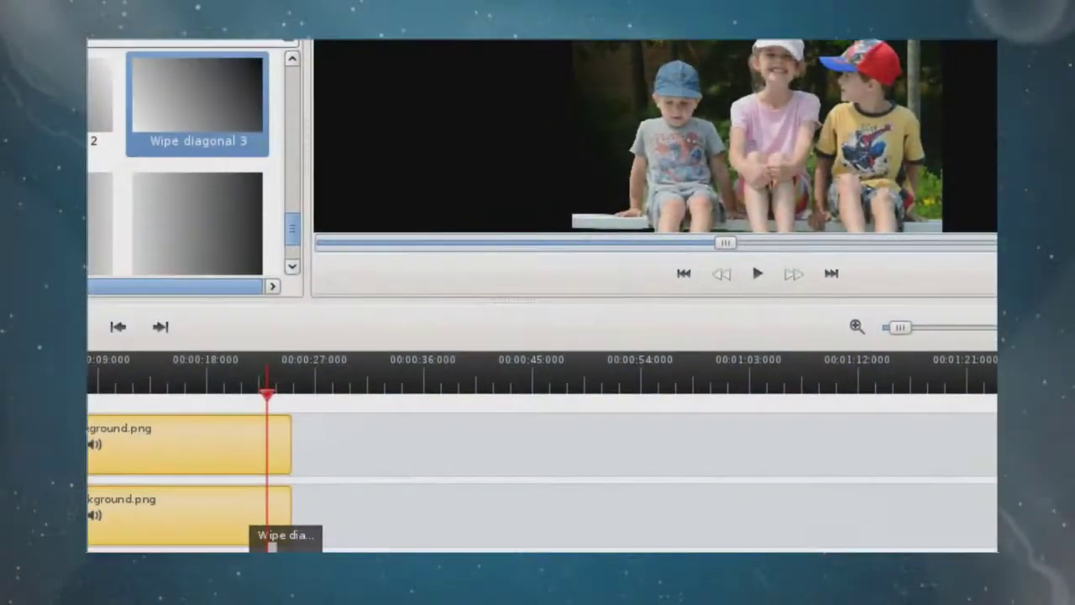
Step: Try placing Track 4 above Track 3, and return it below Track 3
left_click_drag(272, 532, 368, 492)
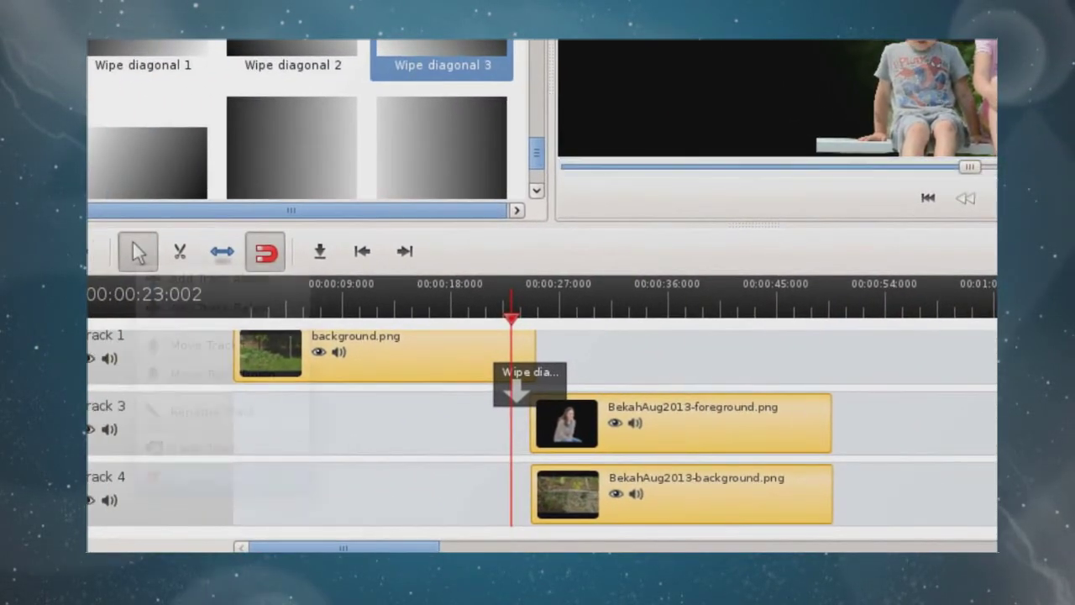
right_click(116, 443)
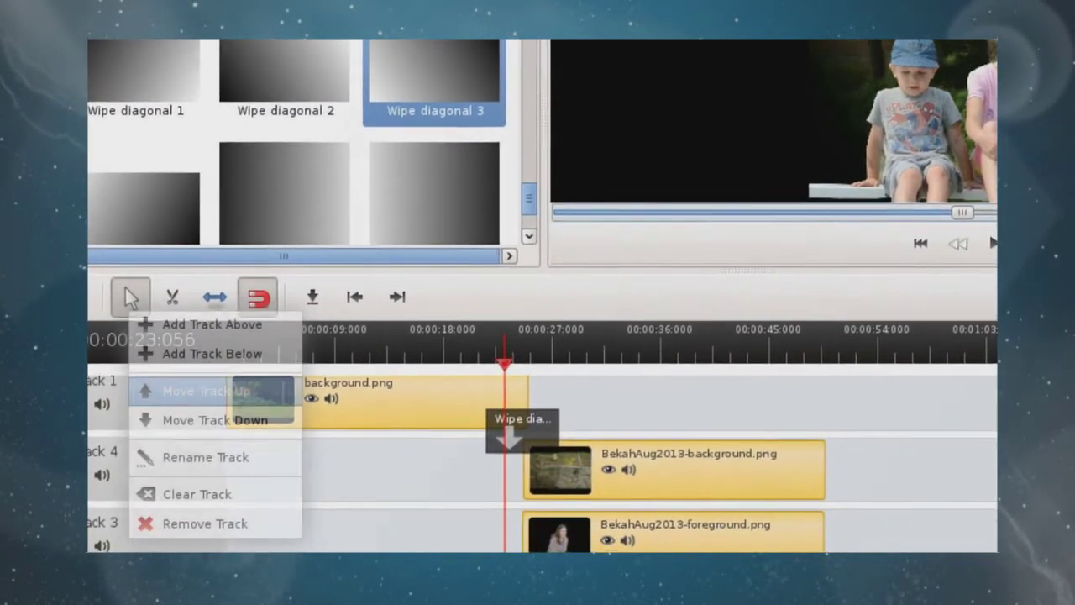
left_click(206, 391)
right_click(161, 441)
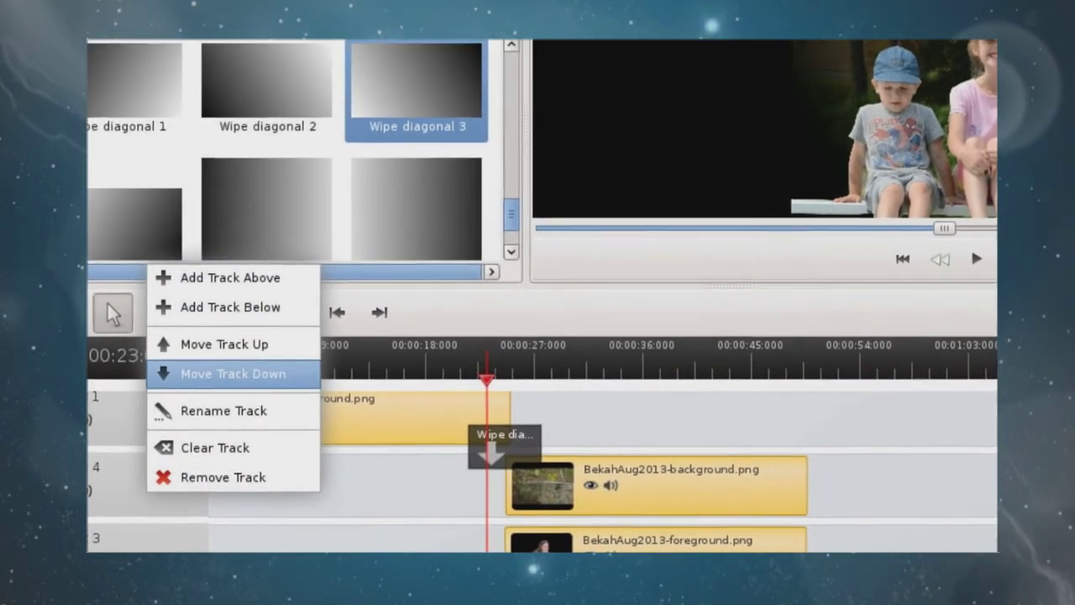
left_click(233, 372)
Step: Place Track 3 above Track 1, and add a Wipe diagonal 2 transition between Tracks 2 and 3 at about 20.5 seconds
right_click(188, 464)
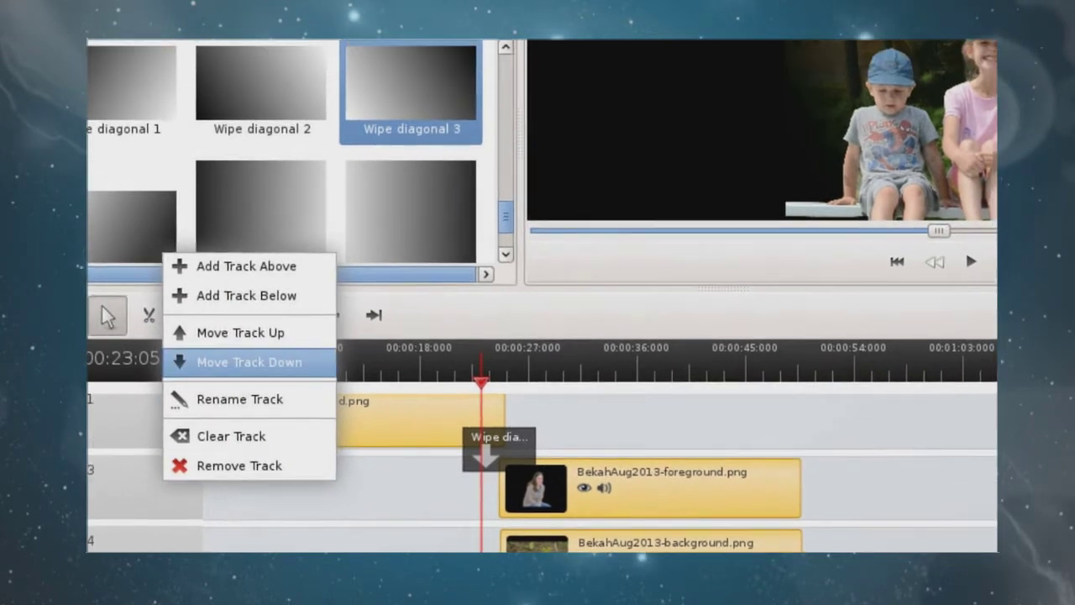
left_click(243, 295)
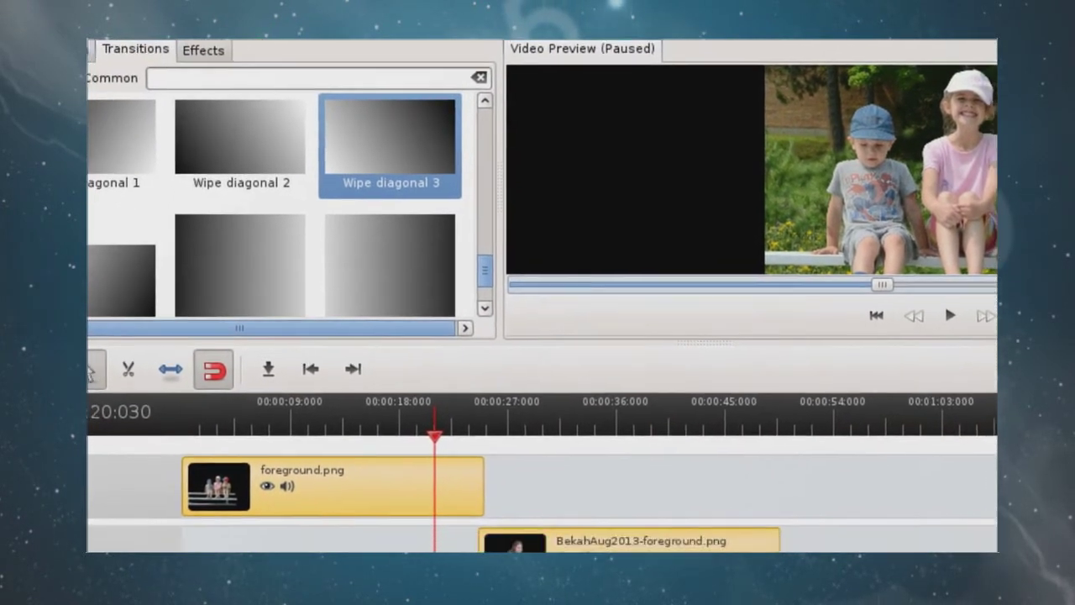
left_click(240, 143)
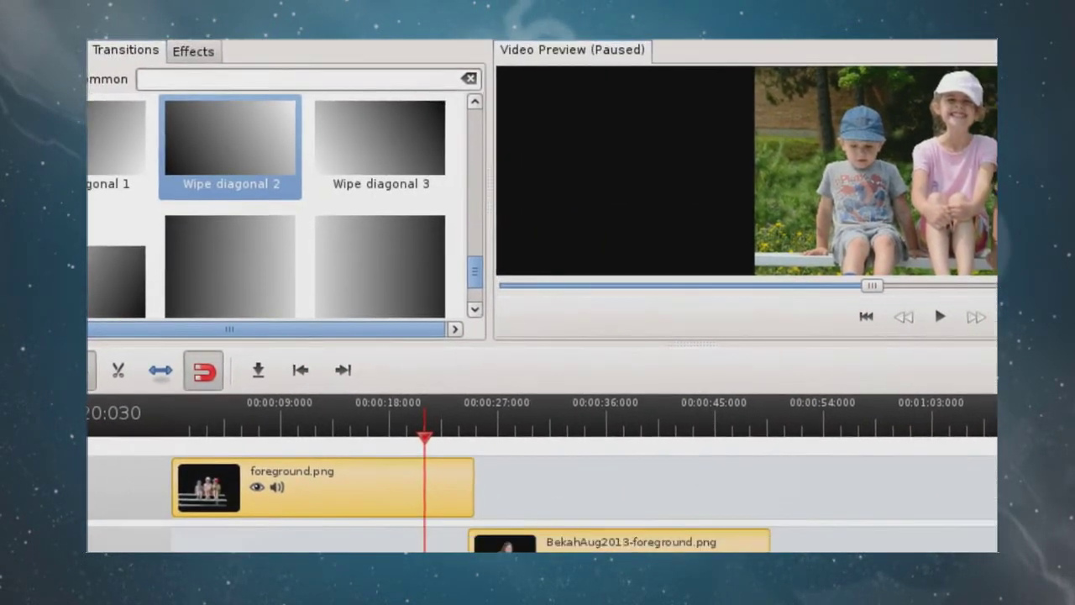
left_click_drag(235, 189, 290, 528)
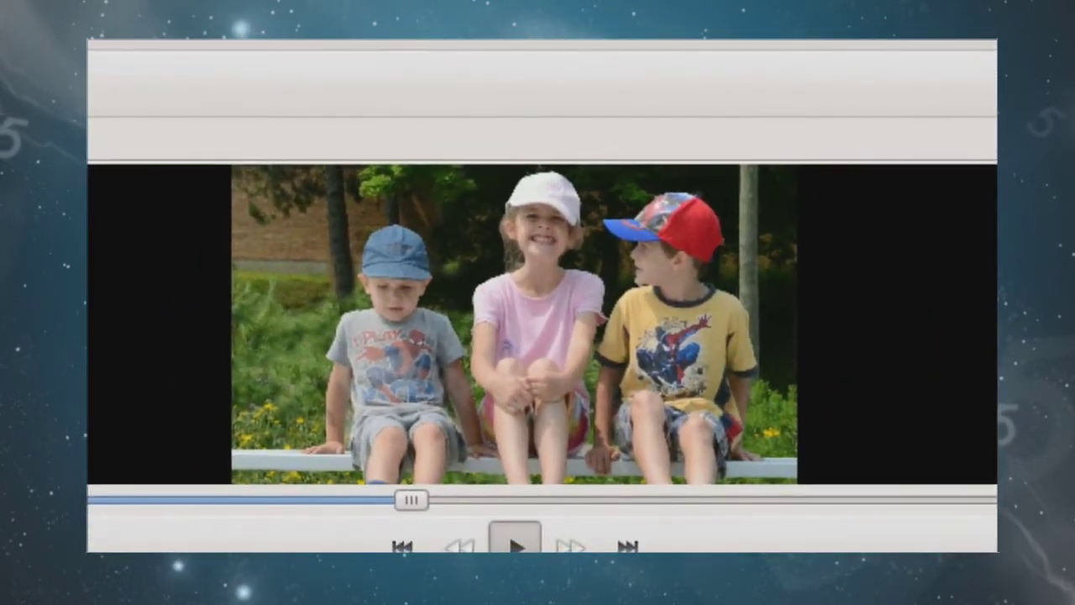
left_click(517, 543)
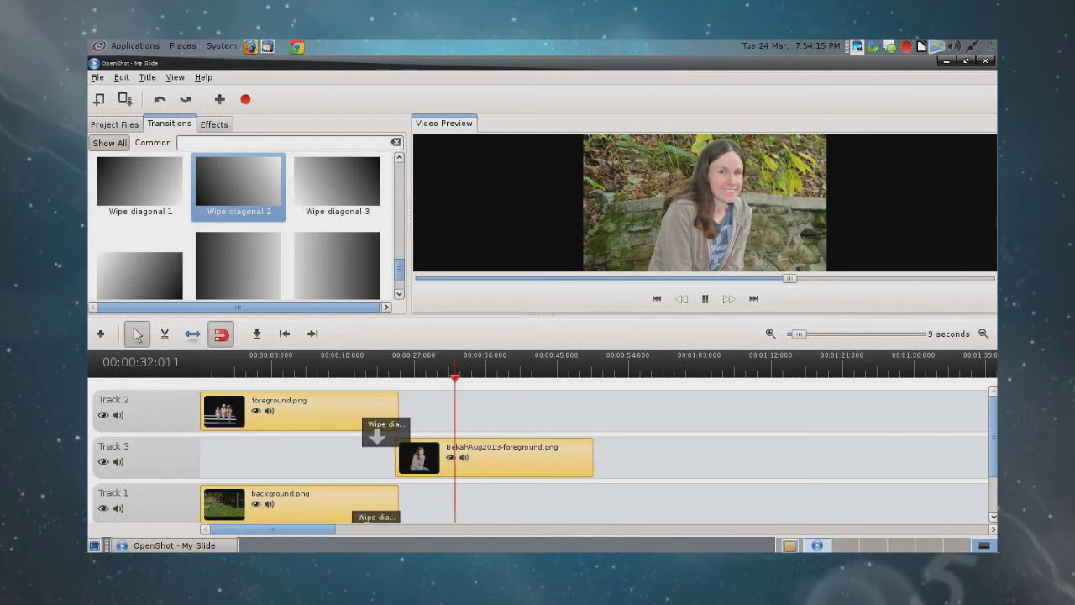
Step: Shift the Wipe diagonal 3 transition between Tracks 1 and 4 to about 21.5 seconds and check its properties
scroll(542, 454, "down", 2)
left_click_drag(366, 471, 385, 471)
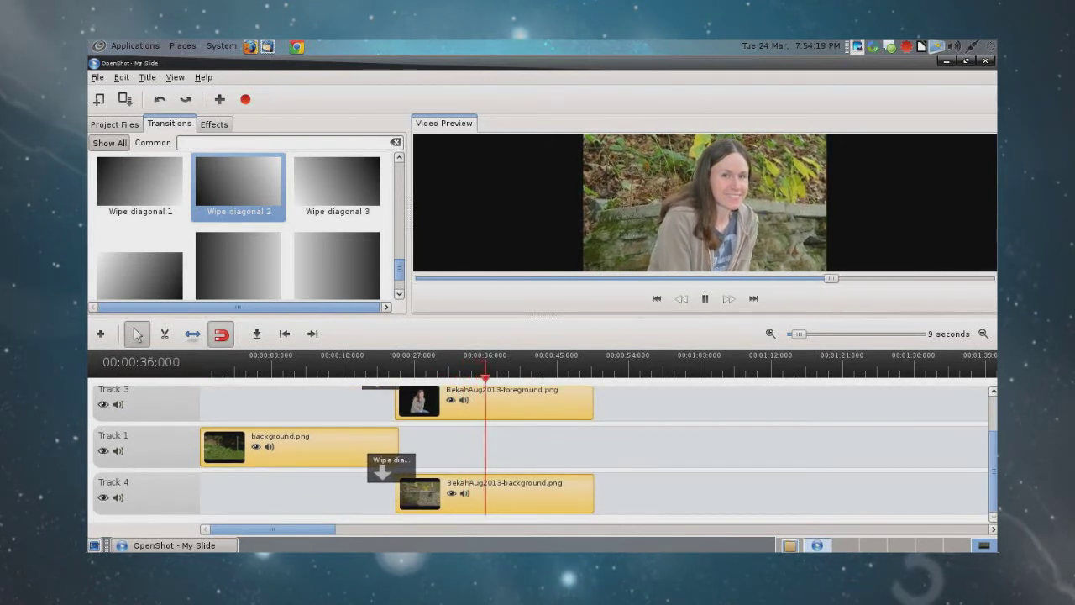
right_click(407, 464)
left_click(446, 459)
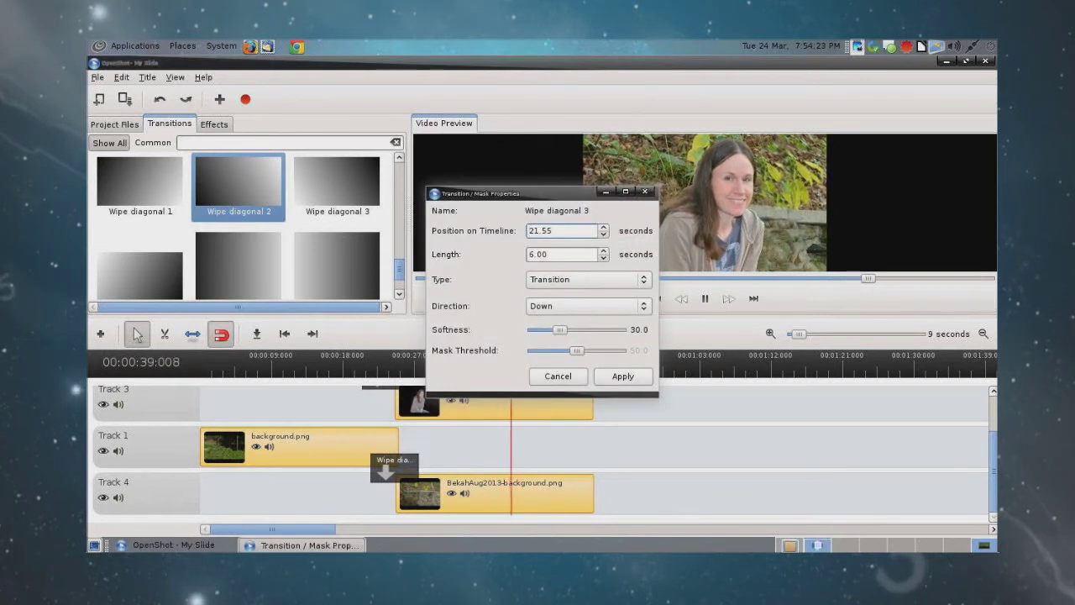
left_click(530, 254)
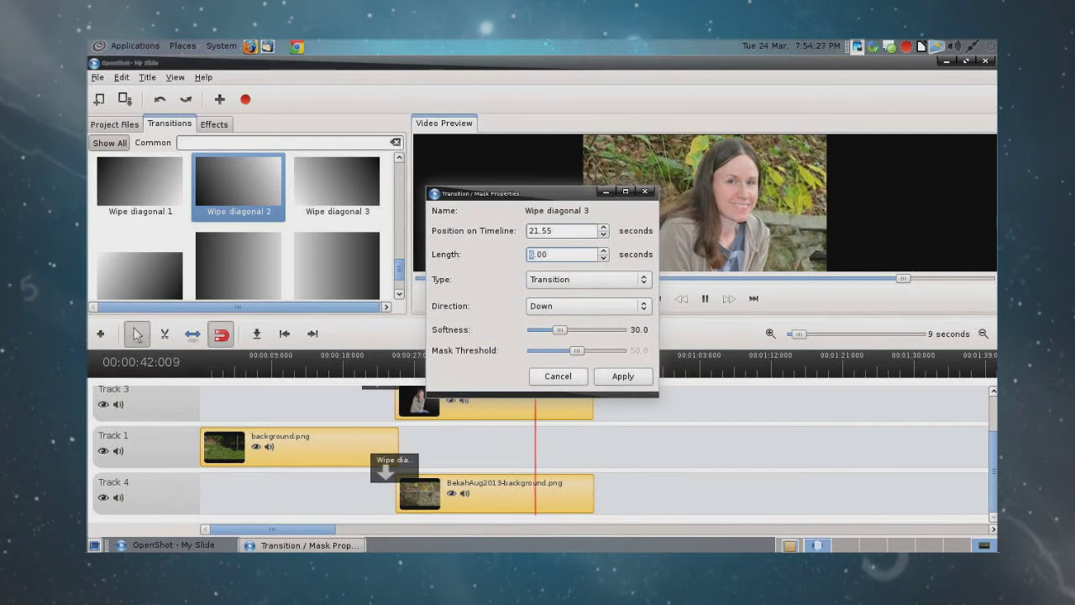
key("Return")
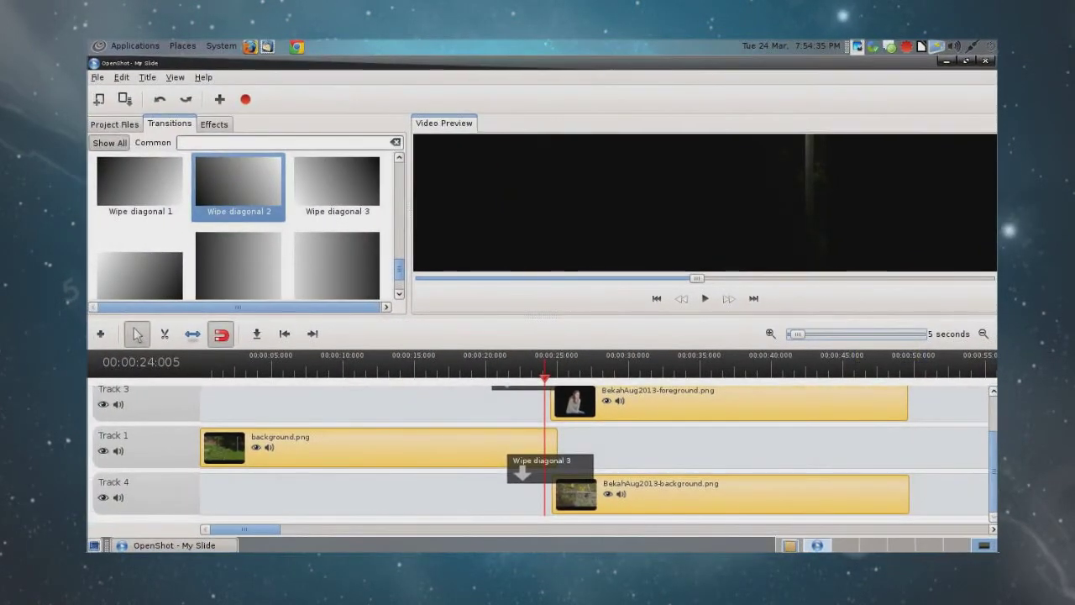
Step: Try to launch Compiz with a gksudo command through Run Application
left_click(222, 45)
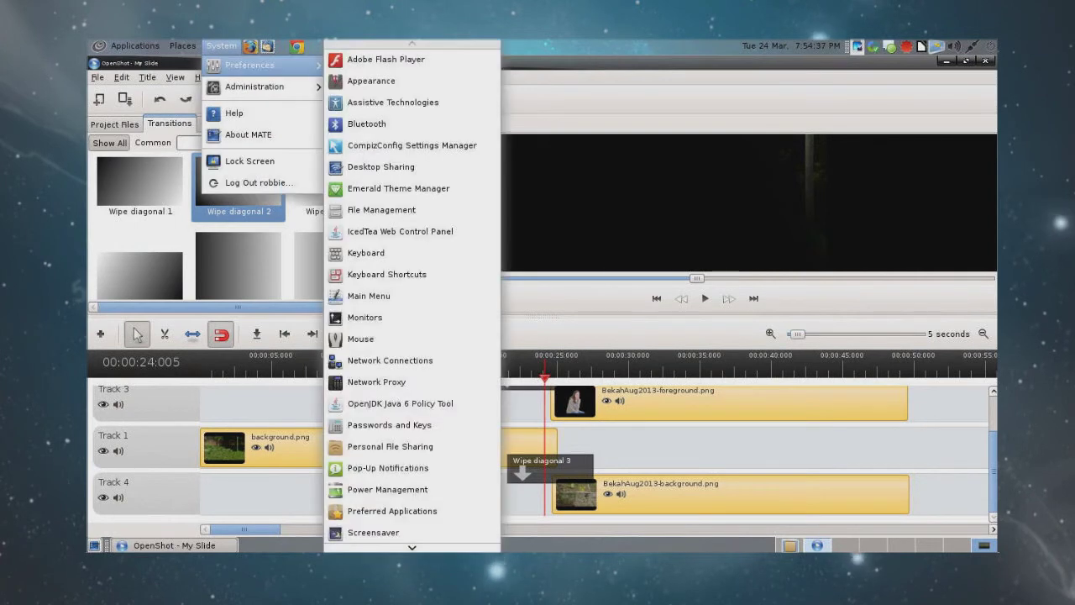
key("Escape")
key("alt+F2")
type("gksudo compi")
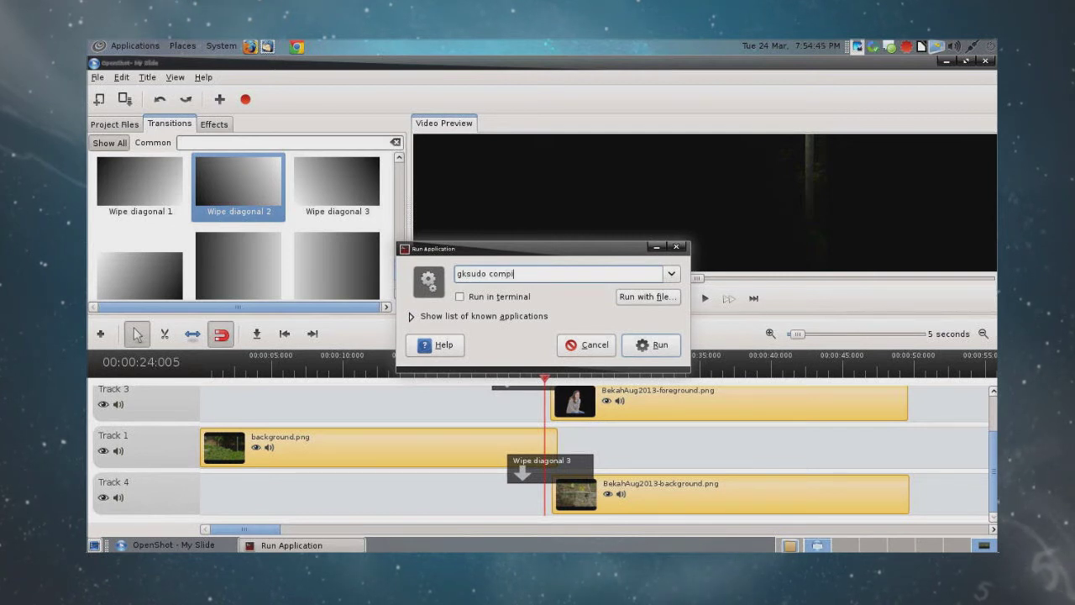
type("ce")
key("Return")
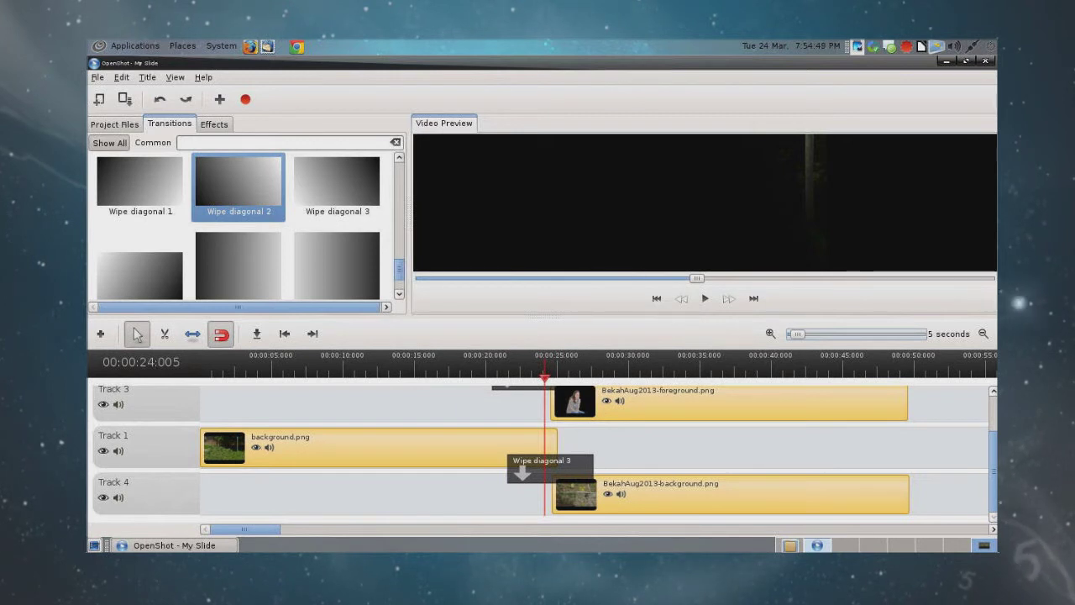
Step: Restart the window manager by running compiz --replace through Run Application
key("alt+F2")
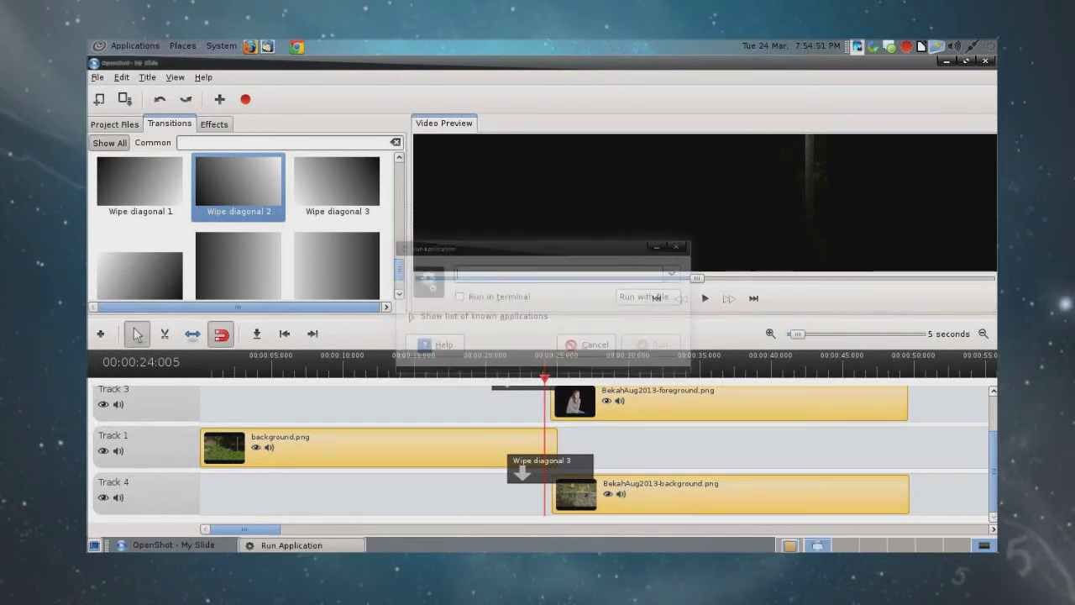
type("gk")
key("BackSpace")
key("BackSpace")
key("BackSpace")
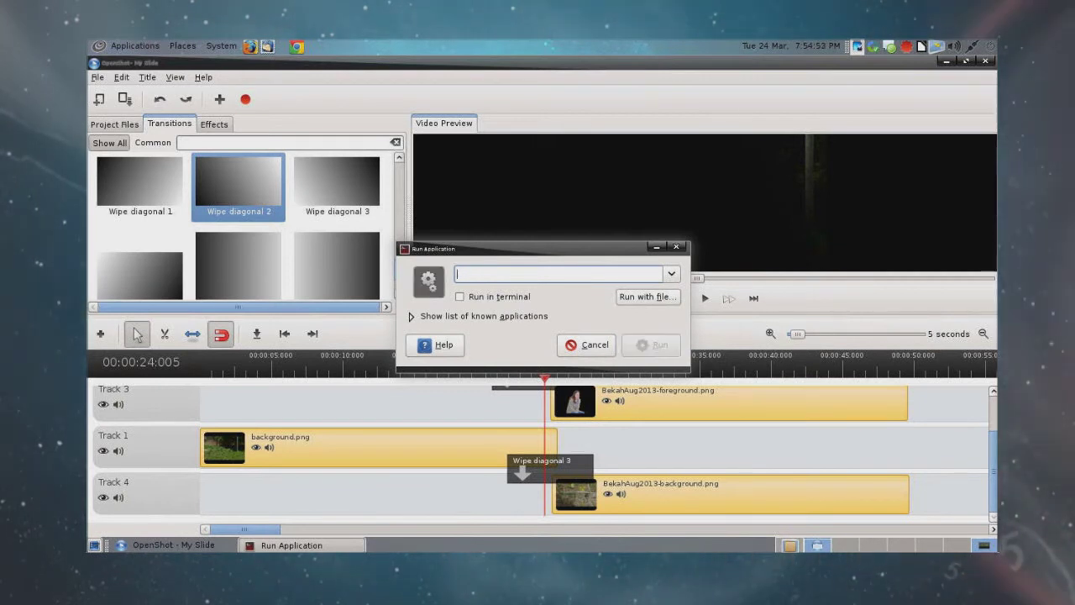
type("compiz --replace")
key("Return")
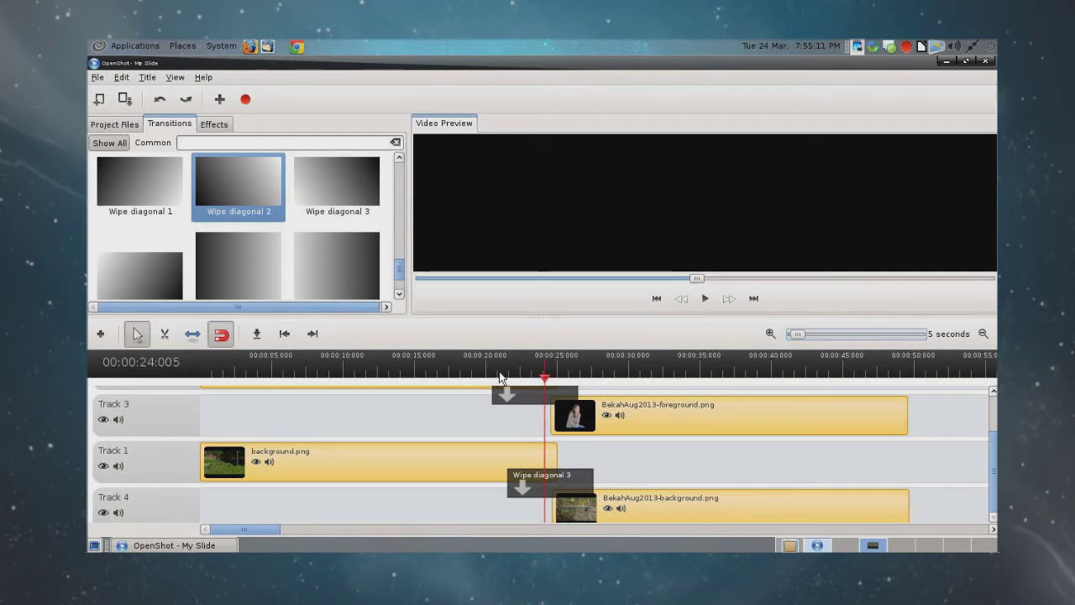
Step: Shift the Track 4 background clip and Wipe diagonal 3 to about 20 seconds, and the Track 3 foreground clip to about 21 seconds
left_click_drag(660, 498, 596, 499)
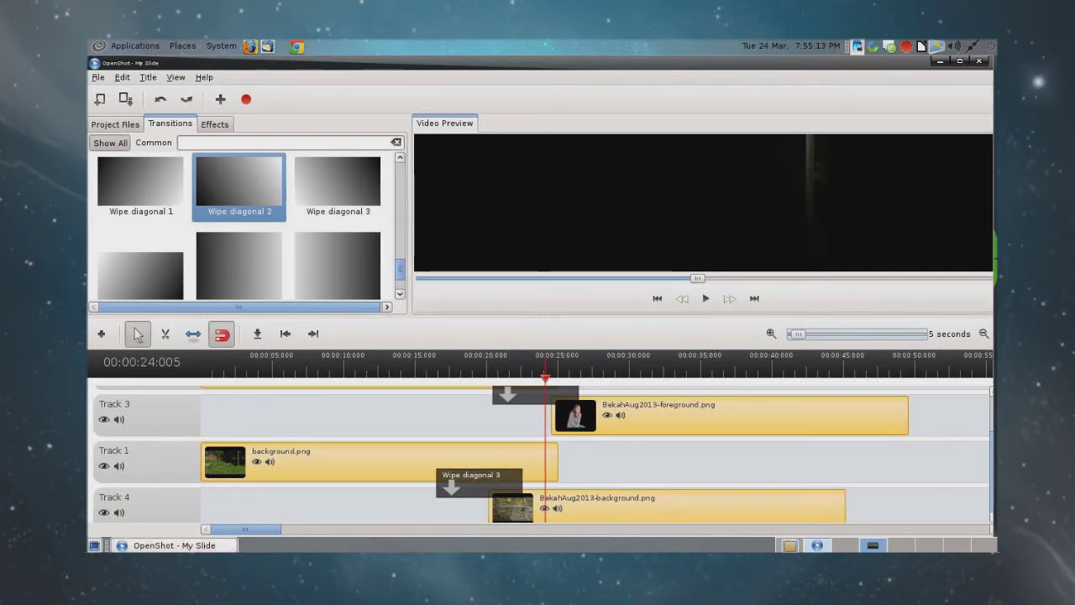
left_click(175, 545)
key("alt+Tab")
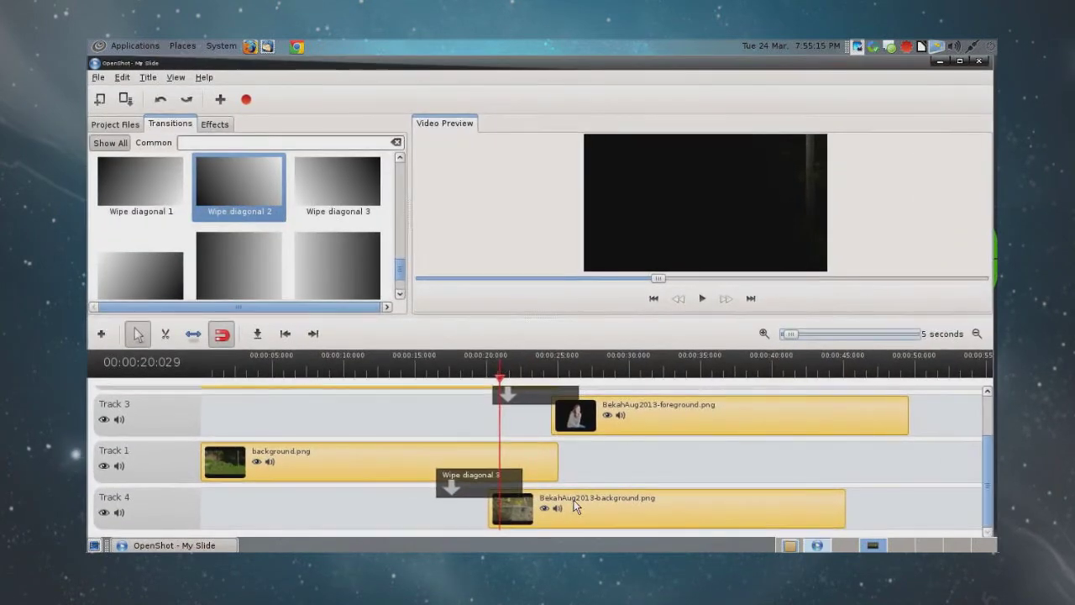
mouse_move(591, 511)
left_mouse_down()
mouse_move(572, 515)
mouse_move(632, 509)
mouse_move(588, 510)
left_mouse_up()
left_click_drag(456, 477, 522, 479)
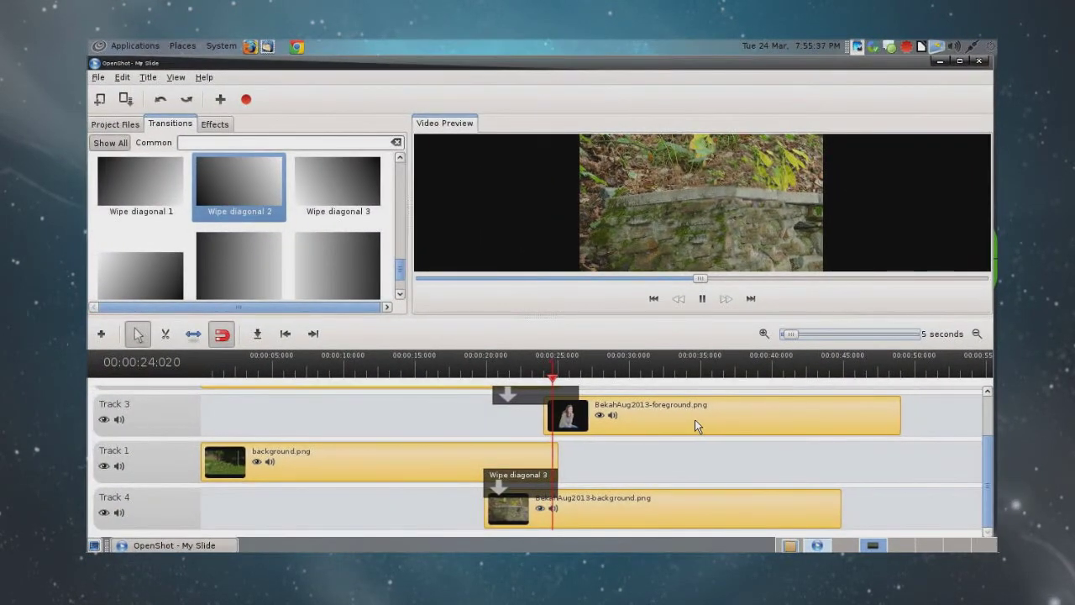
left_click_drag(694, 420, 646, 424)
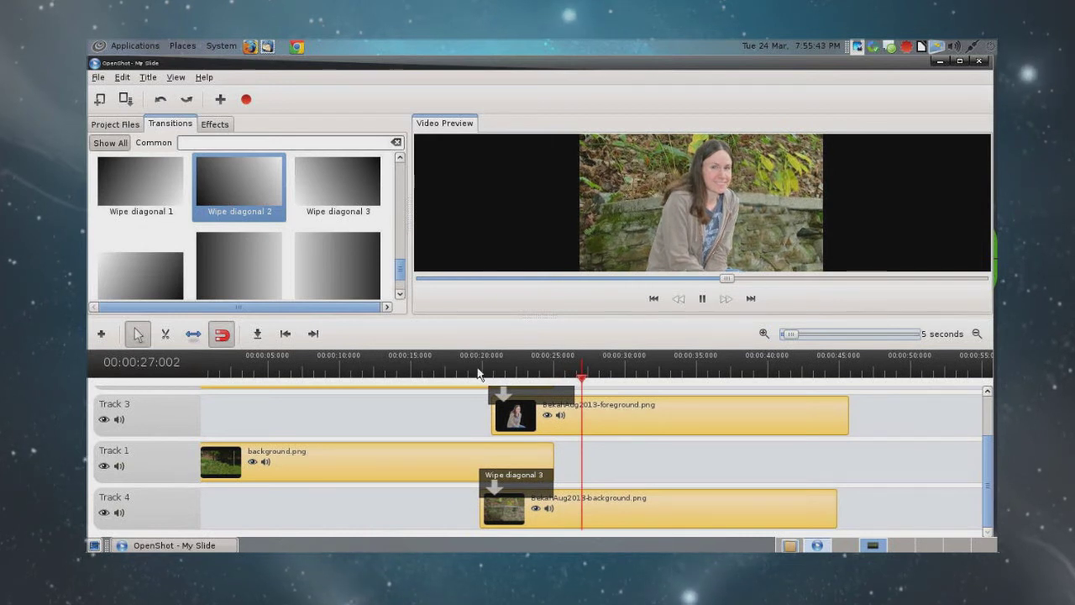
Step: Replay the section with both wipe transitions from about 20 seconds to check the overlap, and pause the preview
left_click(703, 298)
left_click(428, 367)
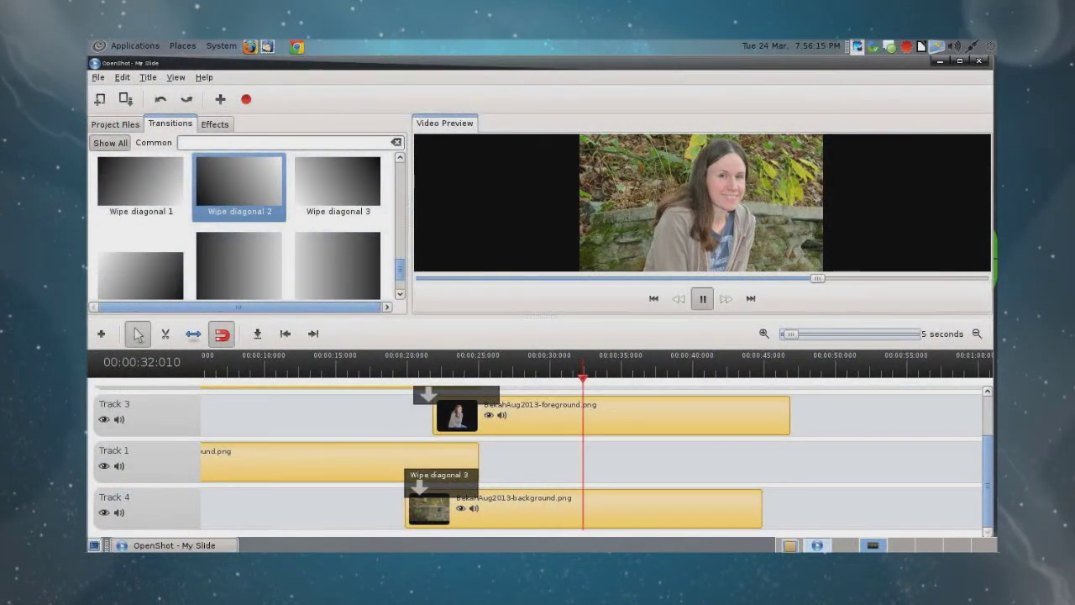
left_click(411, 375)
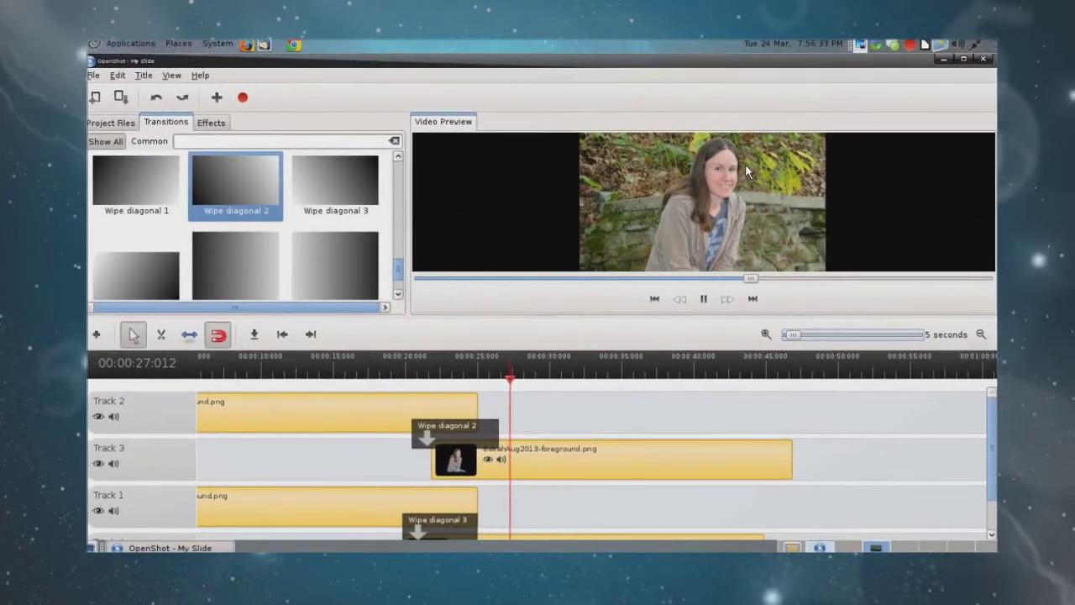
left_click(702, 300)
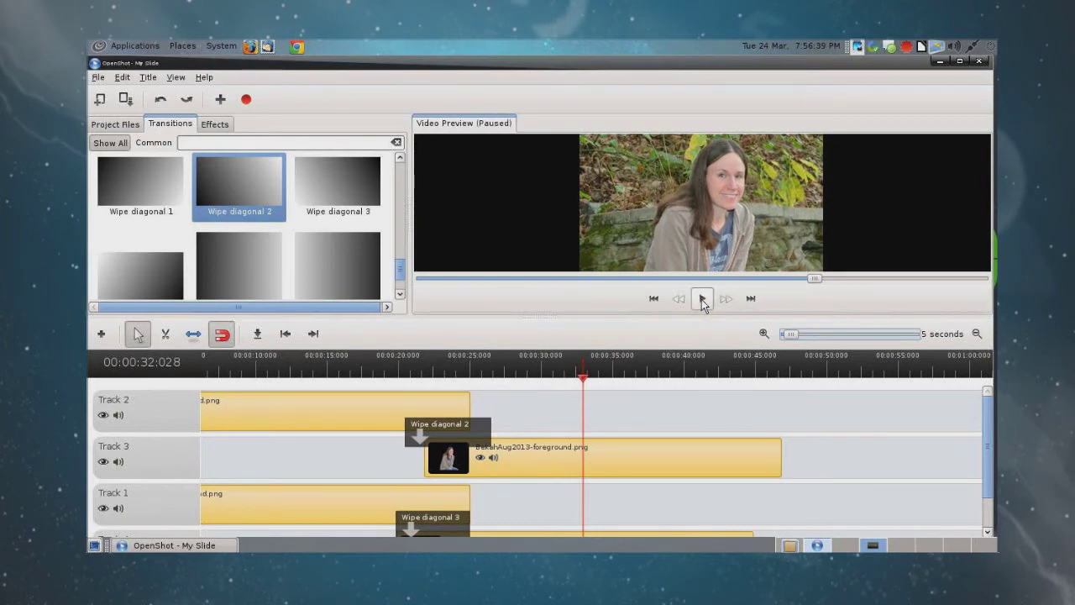